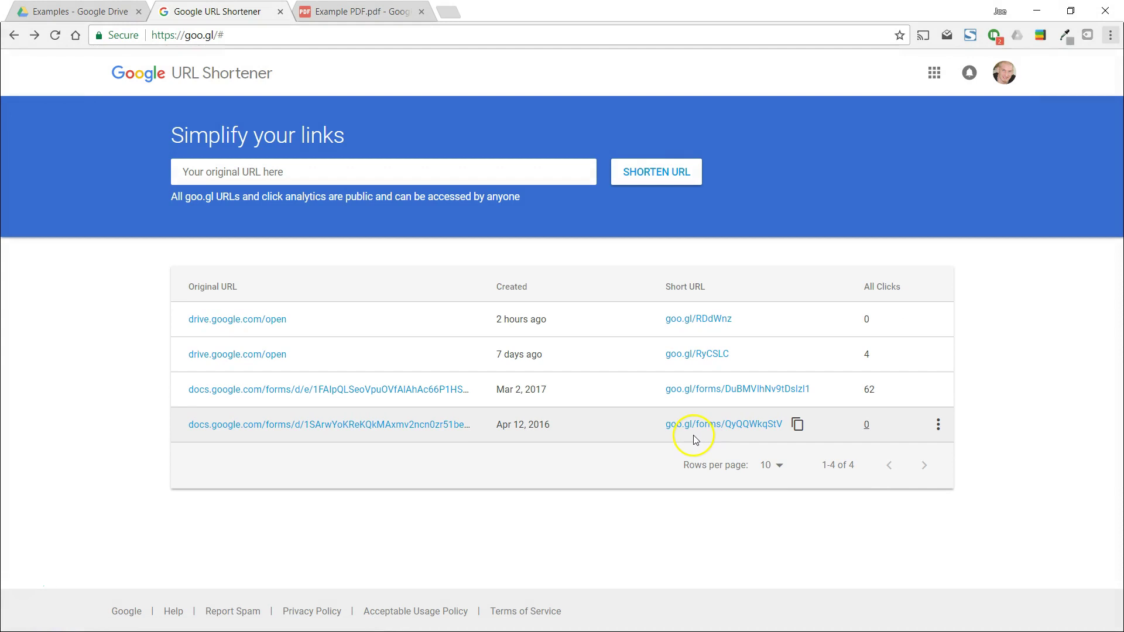
Copy the full web address of Example PDF.pdf from the Google Drive viewer's address bar
left_click(369, 16)
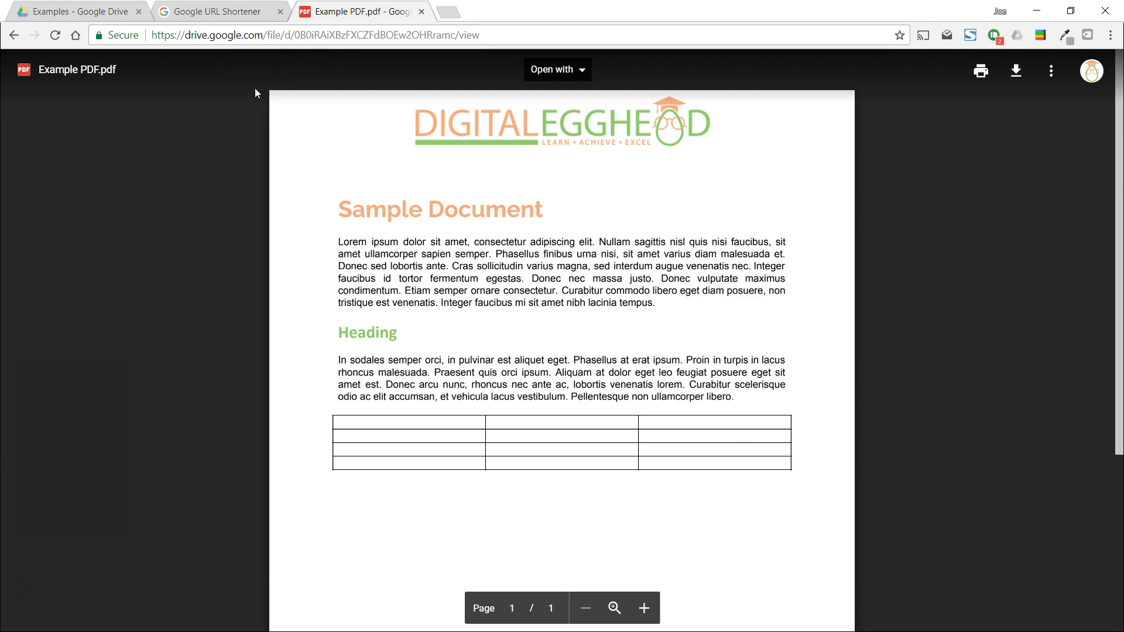
left_click(498, 36)
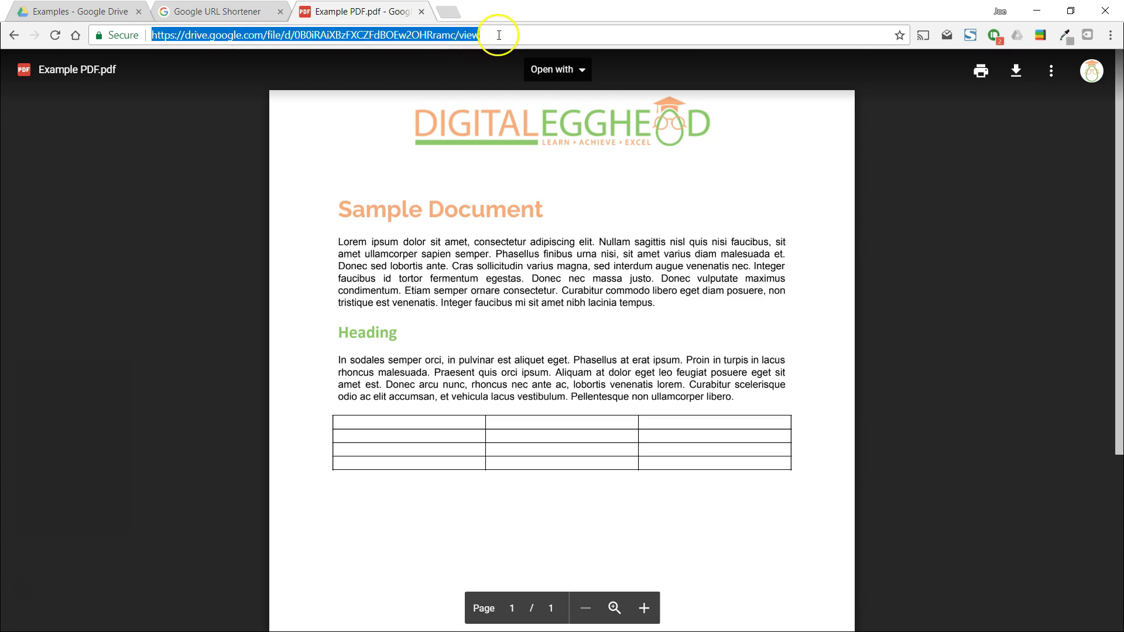
right_click(401, 36)
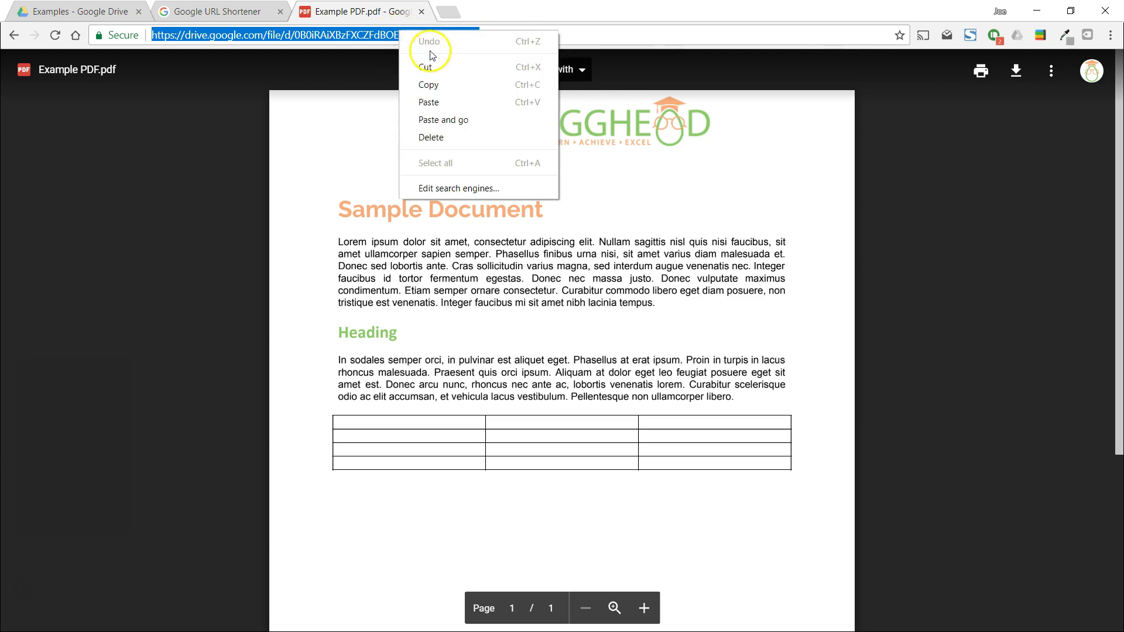
left_click(404, 82)
Paste the Drive PDF address, shorten it to goo.gl/ivQ1mi, and copy the short link
left_click(232, 11)
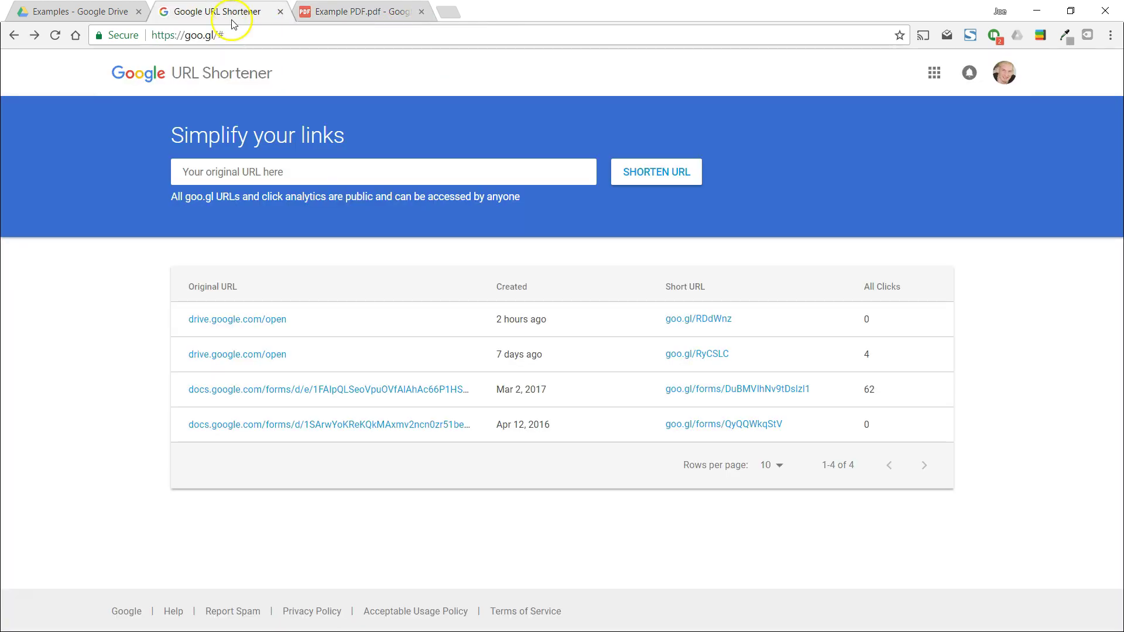
left_click(247, 178)
key("ctrl+v")
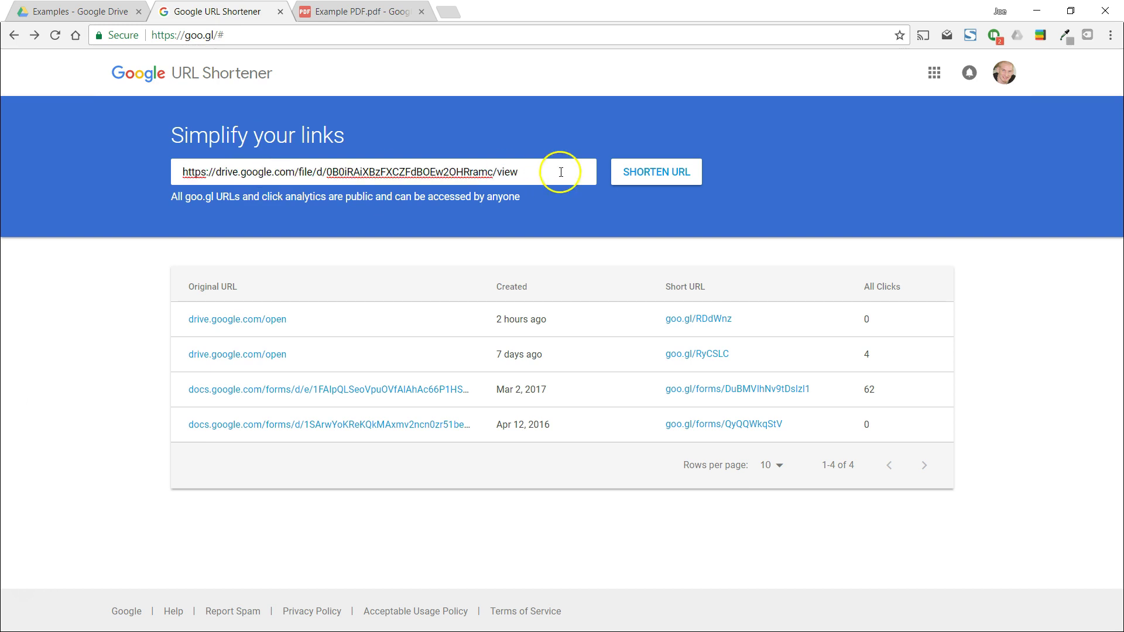
left_click(665, 182)
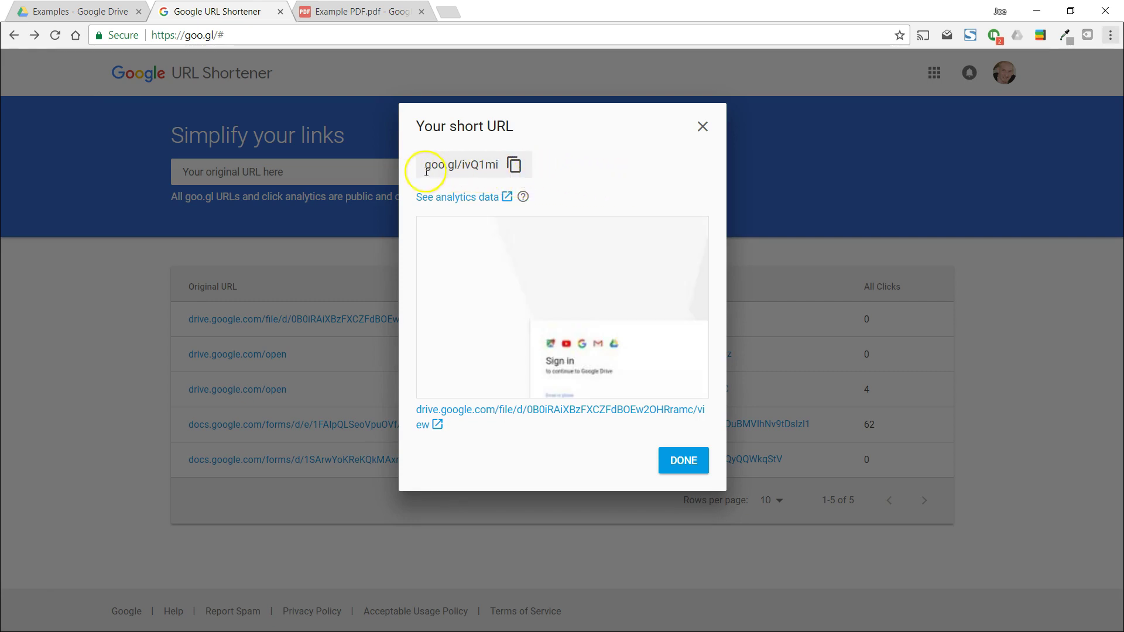
left_click(514, 165)
left_click(662, 462)
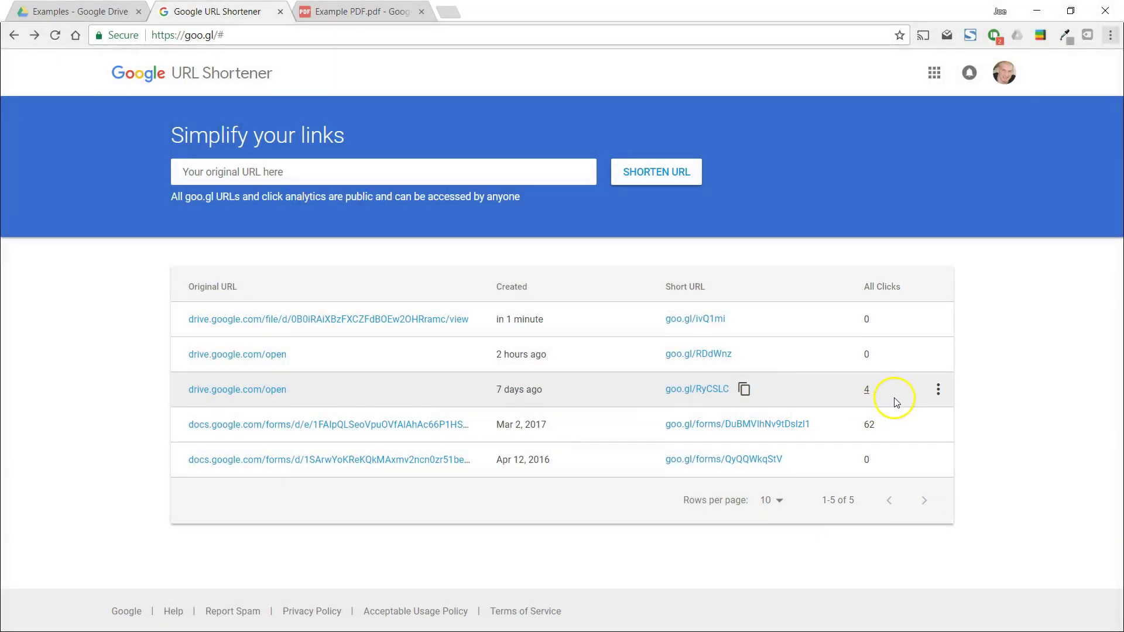
Bring up the goo.gl/RyCSLC row menu with Analytics Data, QR Code and Hide URL
left_click(938, 392)
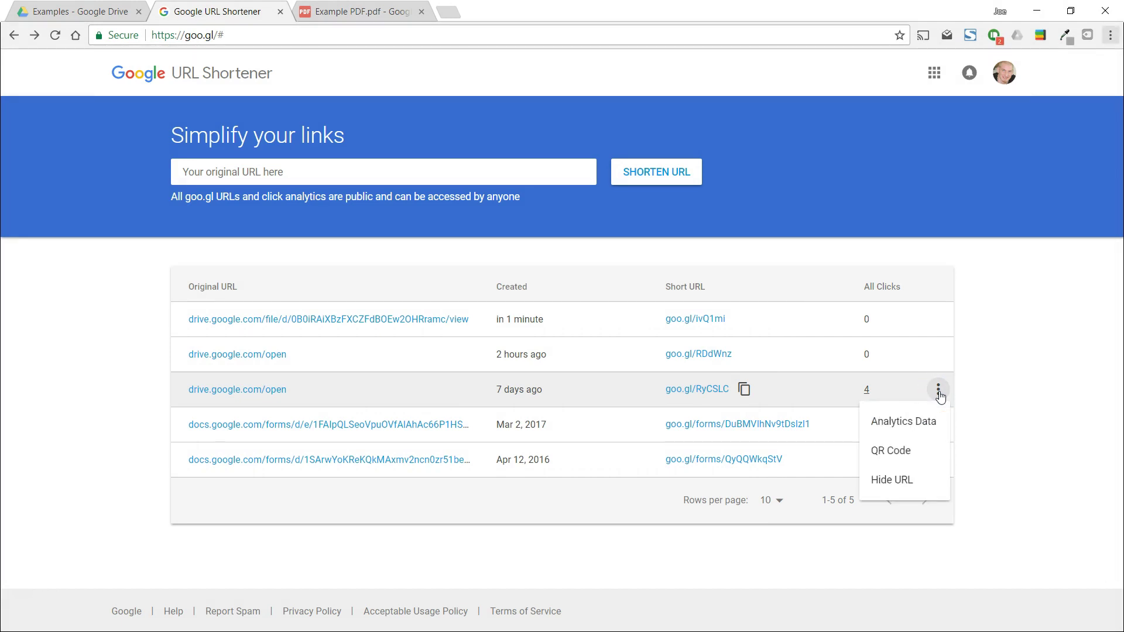
View goo.gl/RyCSLC analytics: 4 total clicks, with its Browsers and Platforms charts
left_click(922, 427)
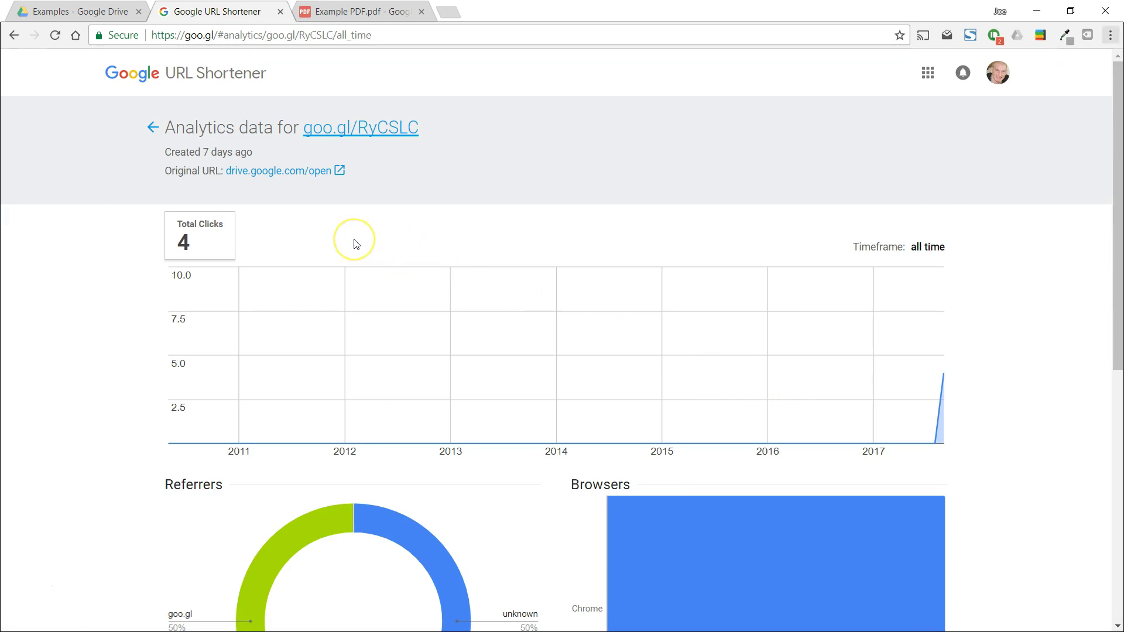
scroll(354, 241, "down", 1)
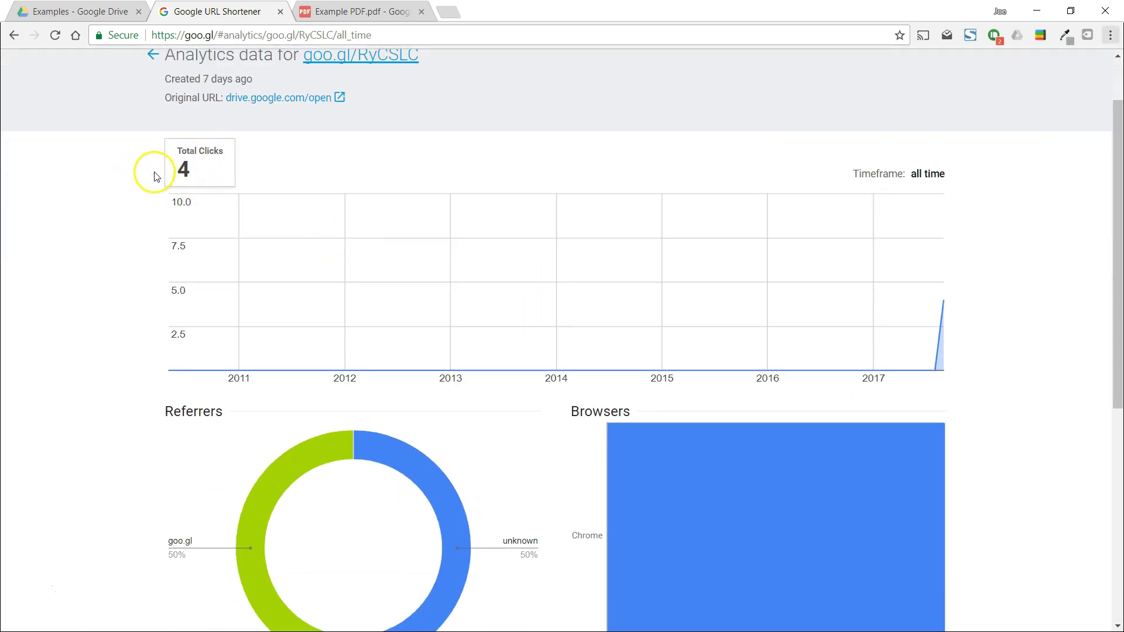
scroll(281, 225, "down", 4)
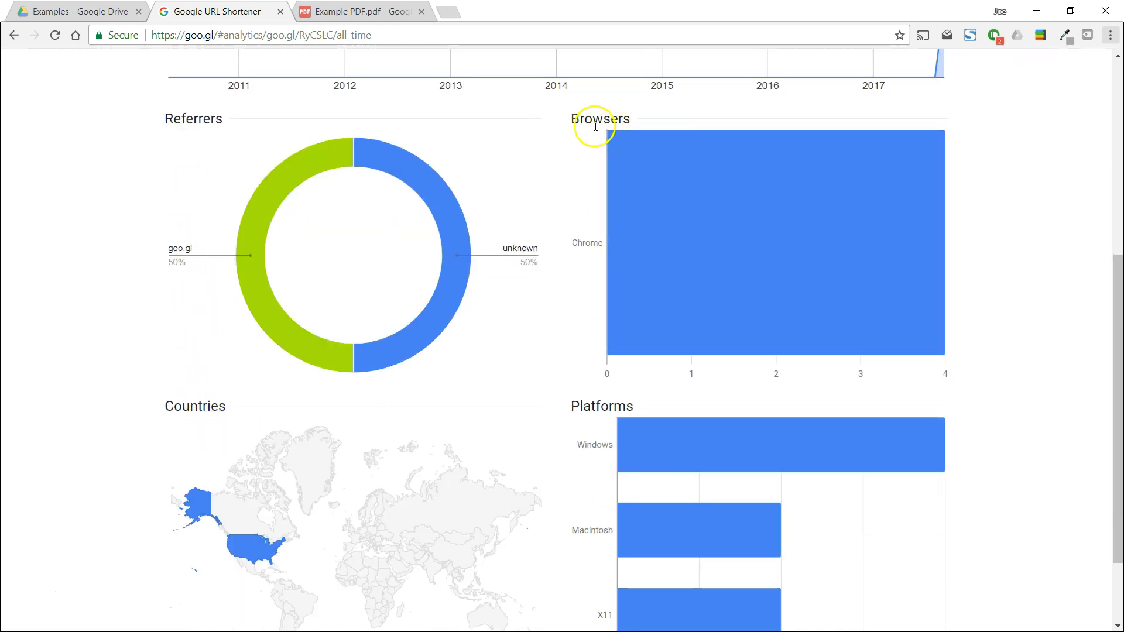
left_click_drag(570, 120, 627, 120)
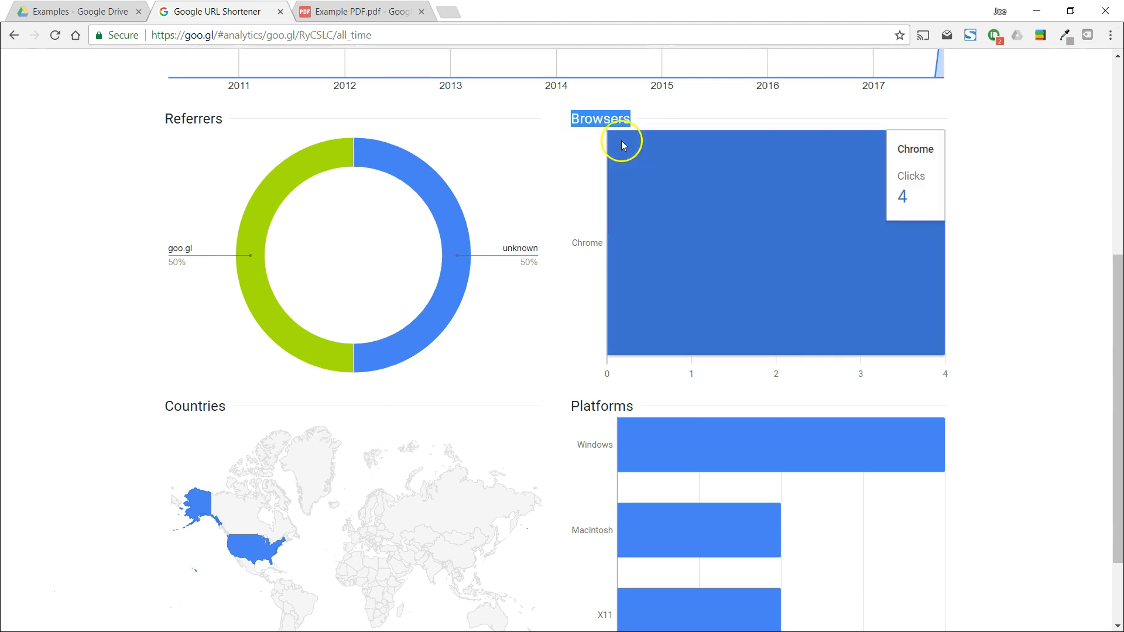
left_click_drag(571, 406, 623, 401)
scroll(539, 200, "up", 3)
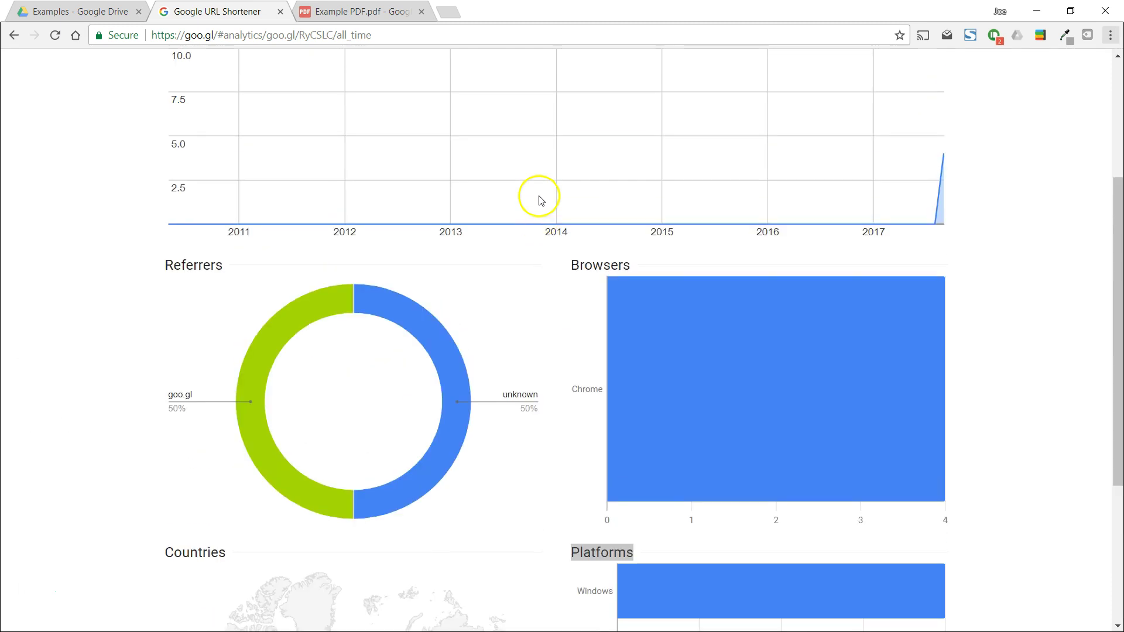
scroll(541, 200, "up", 3)
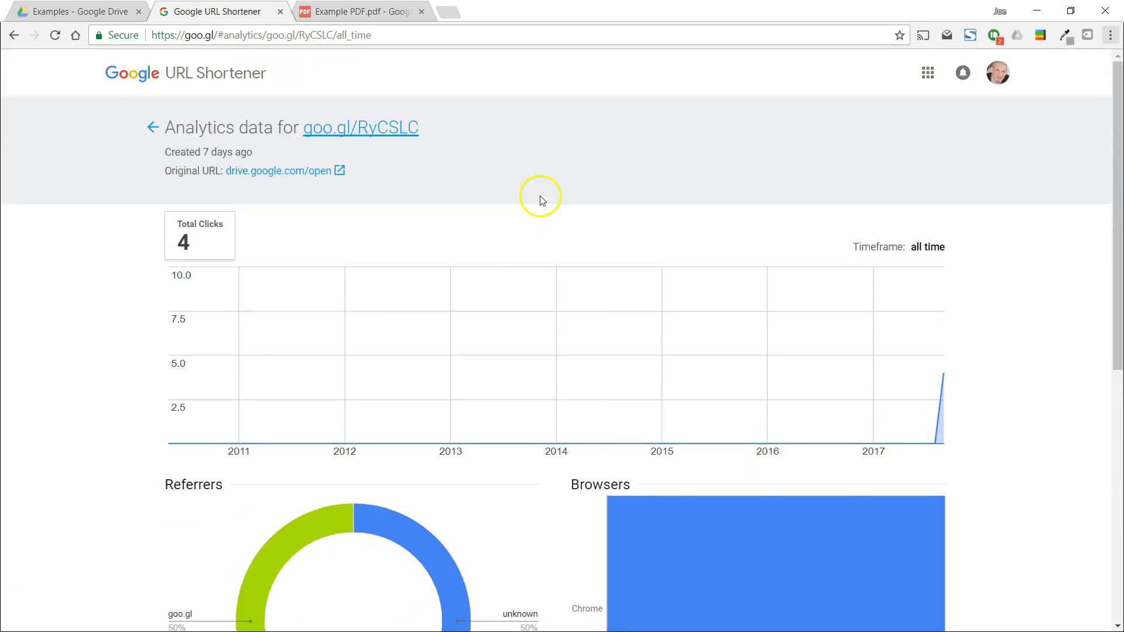
Switch the goo.gl/RyCSLC timeframe to week, then month, and return to the link list
left_click(930, 261)
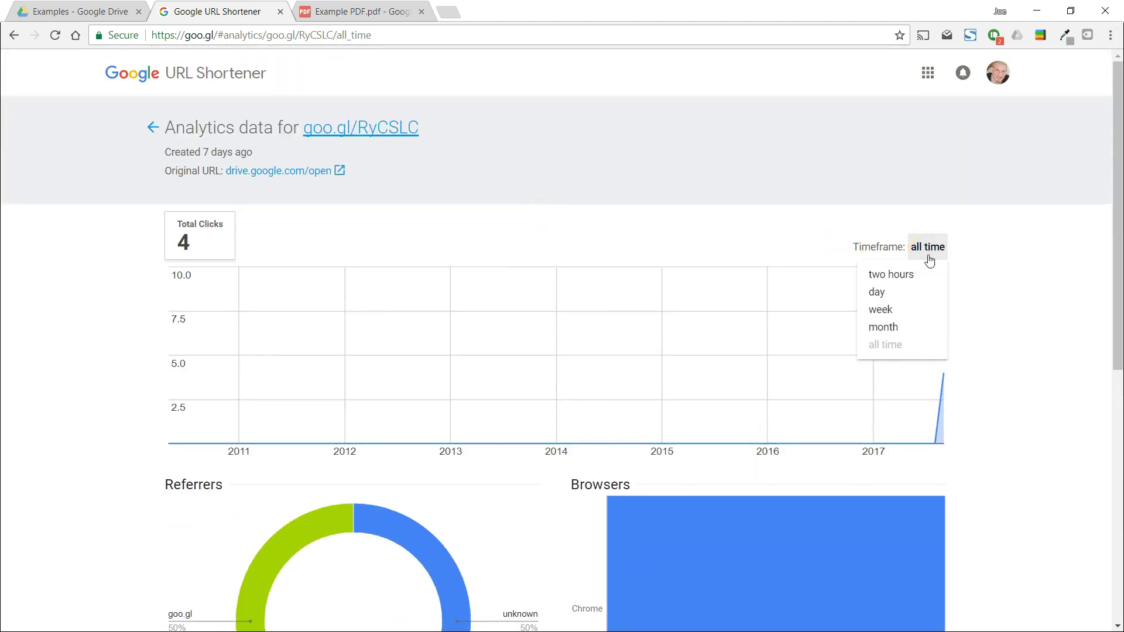
left_click(911, 313)
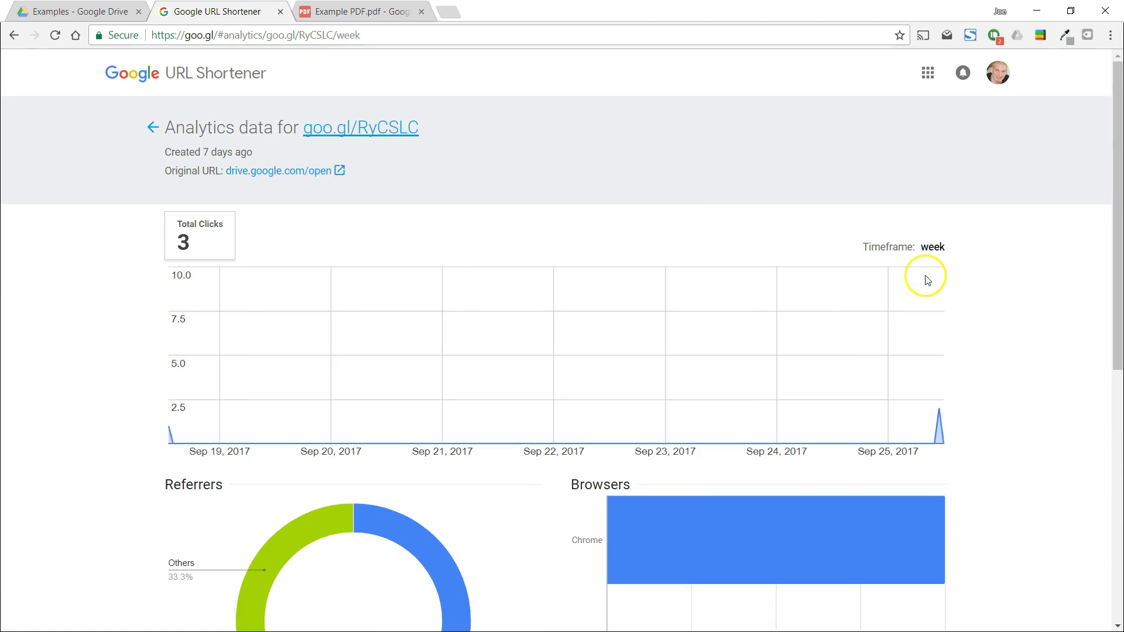
left_click(932, 246)
left_click(916, 327)
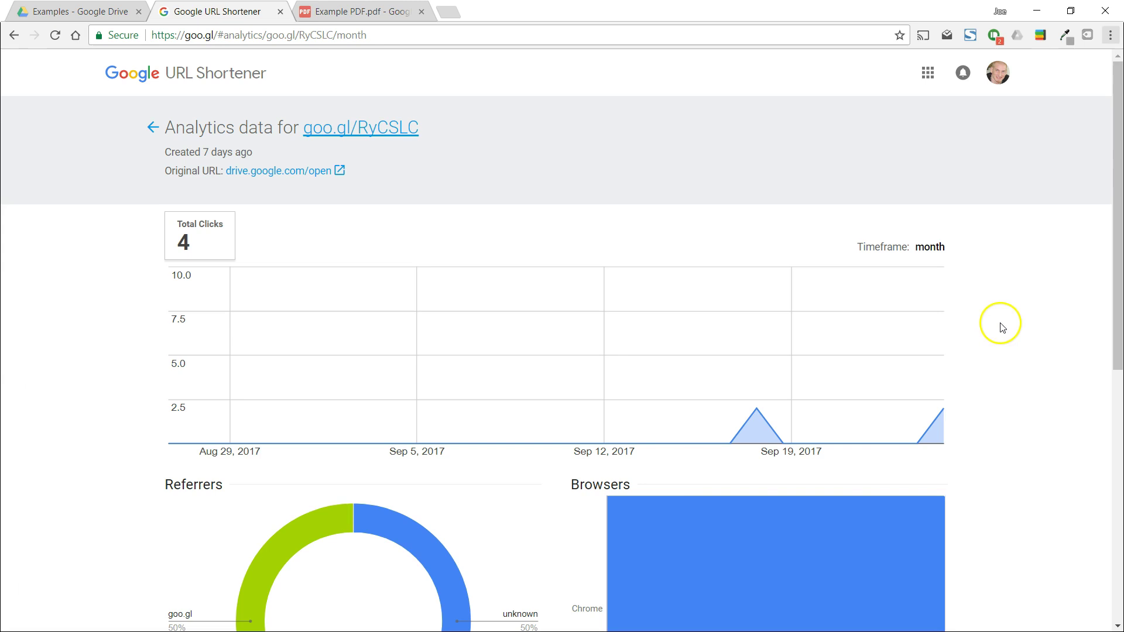
left_click(152, 127)
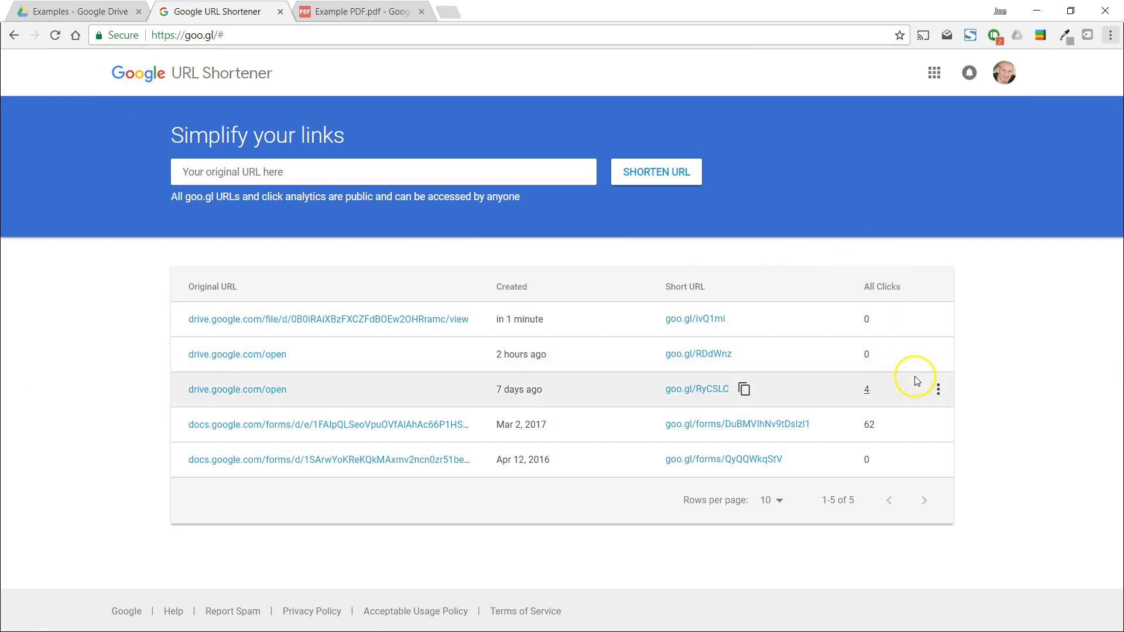
left_click(939, 389)
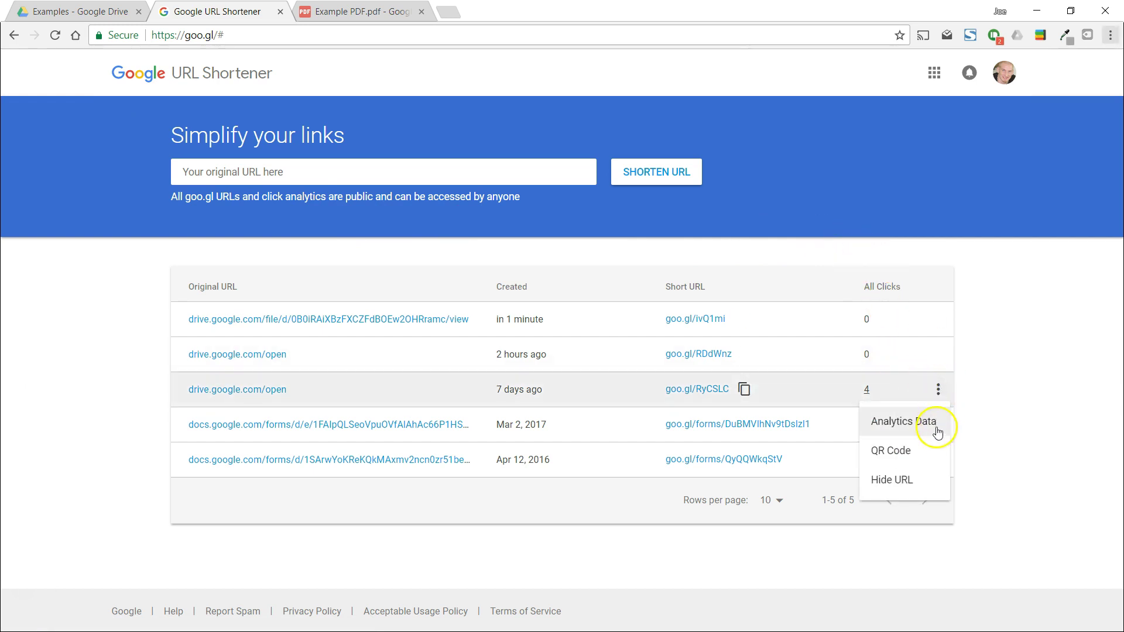
left_click(907, 457)
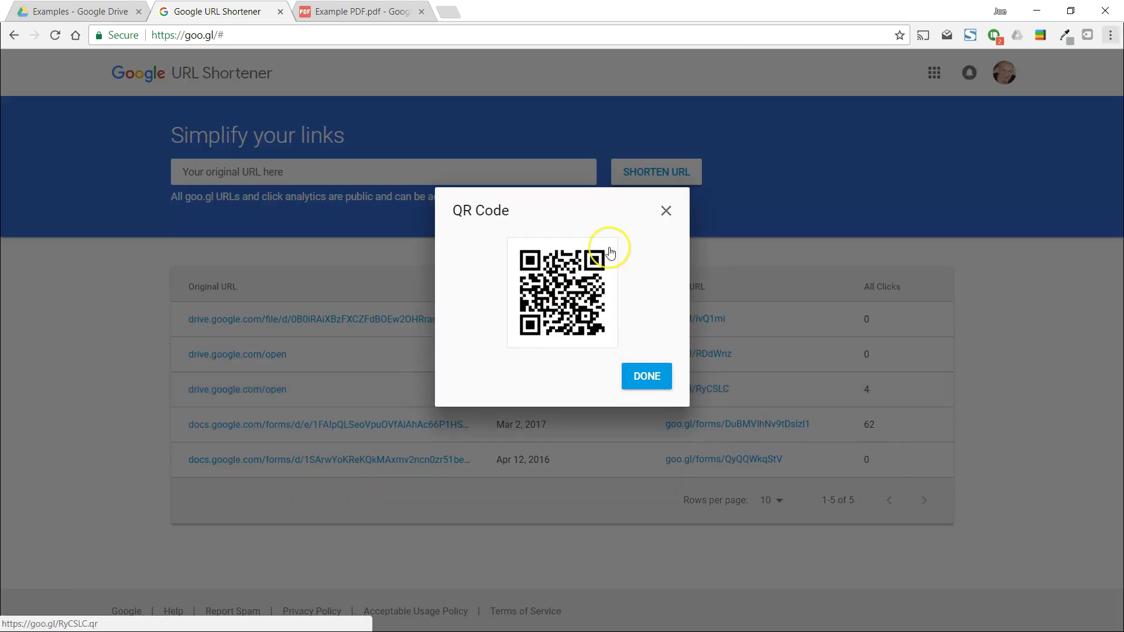
right_click(610, 250)
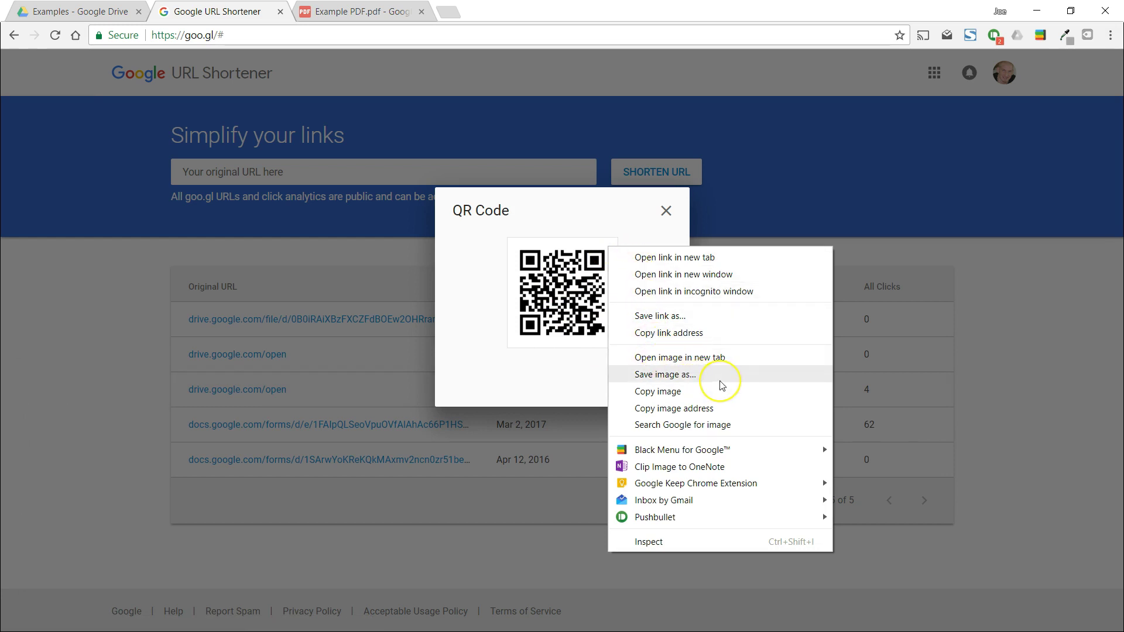
left_click(535, 371)
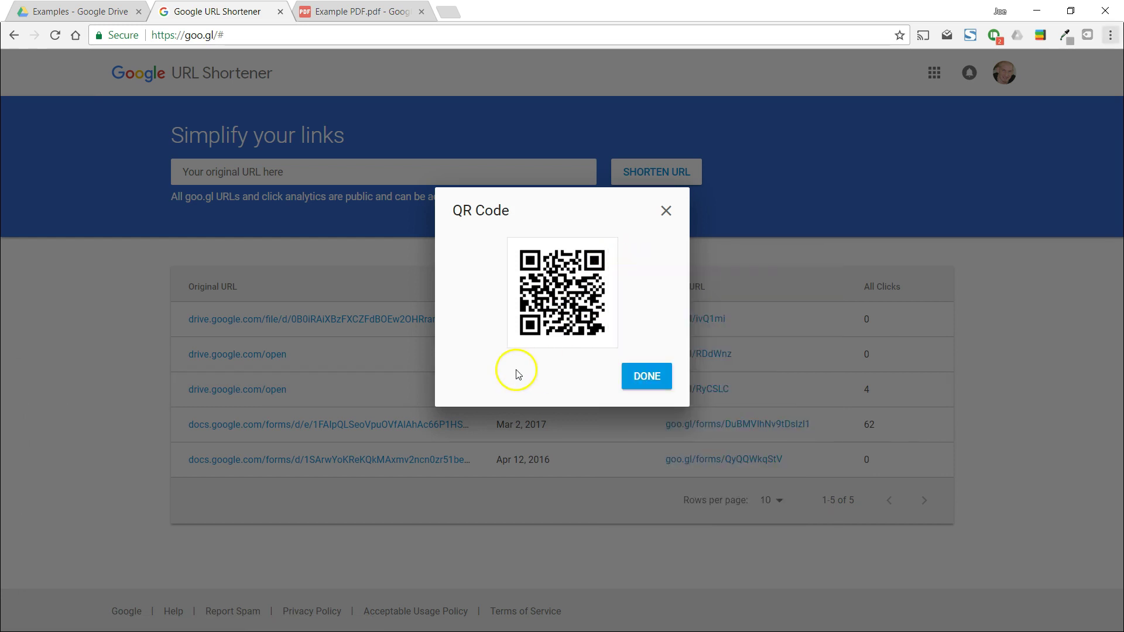
left_click(667, 211)
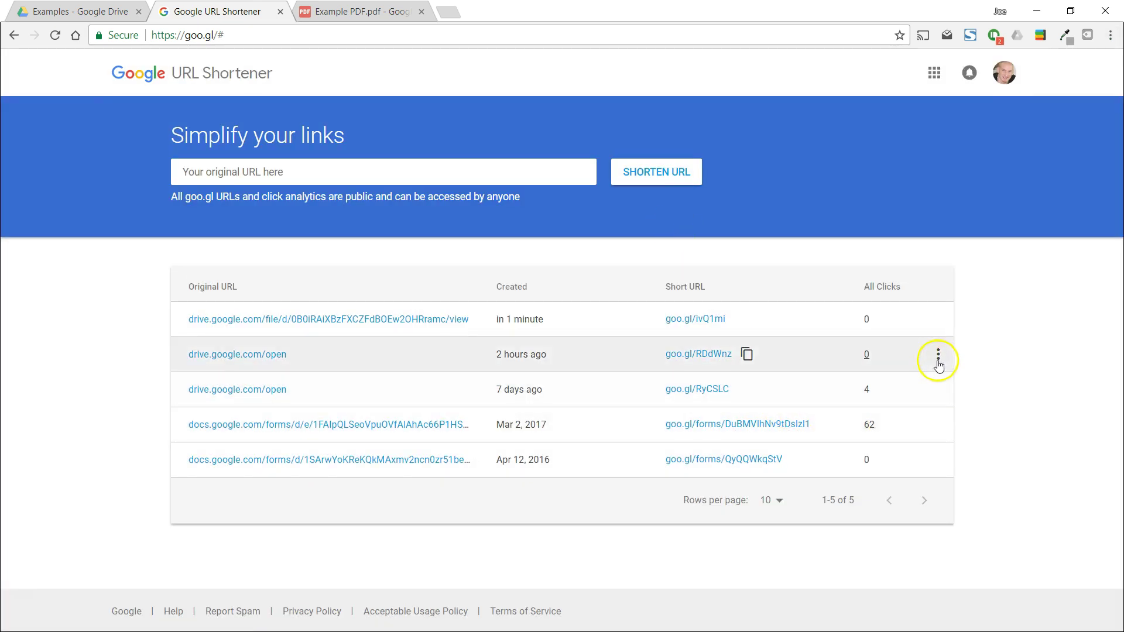
Choose Hide URL from the goo.gl/ivQ1mi row menu
left_click(939, 321)
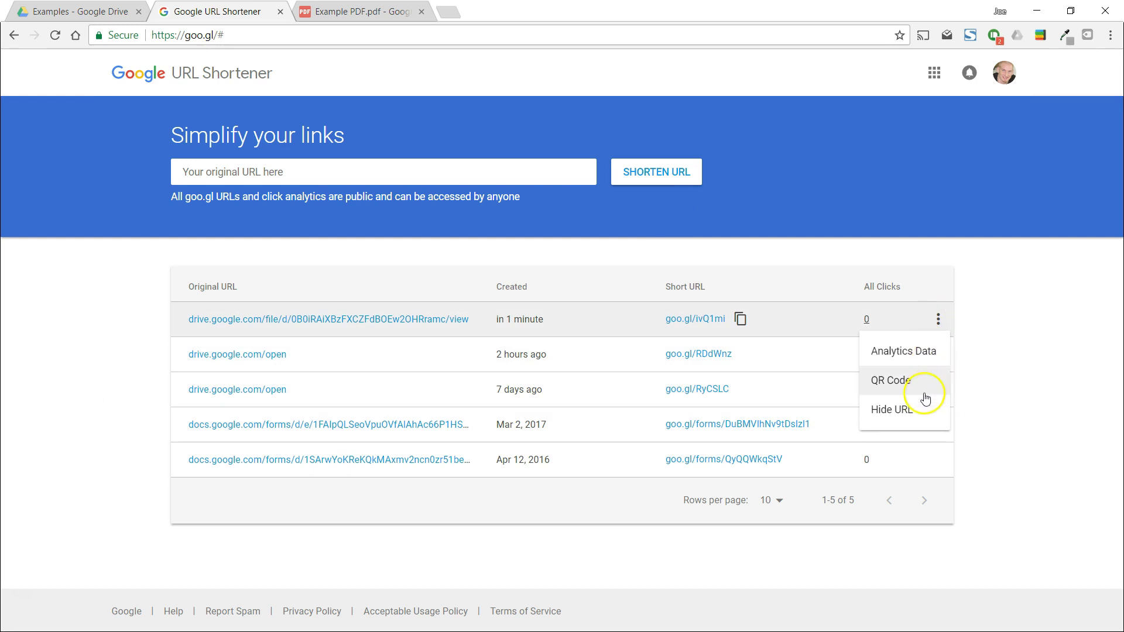
left_click(925, 413)
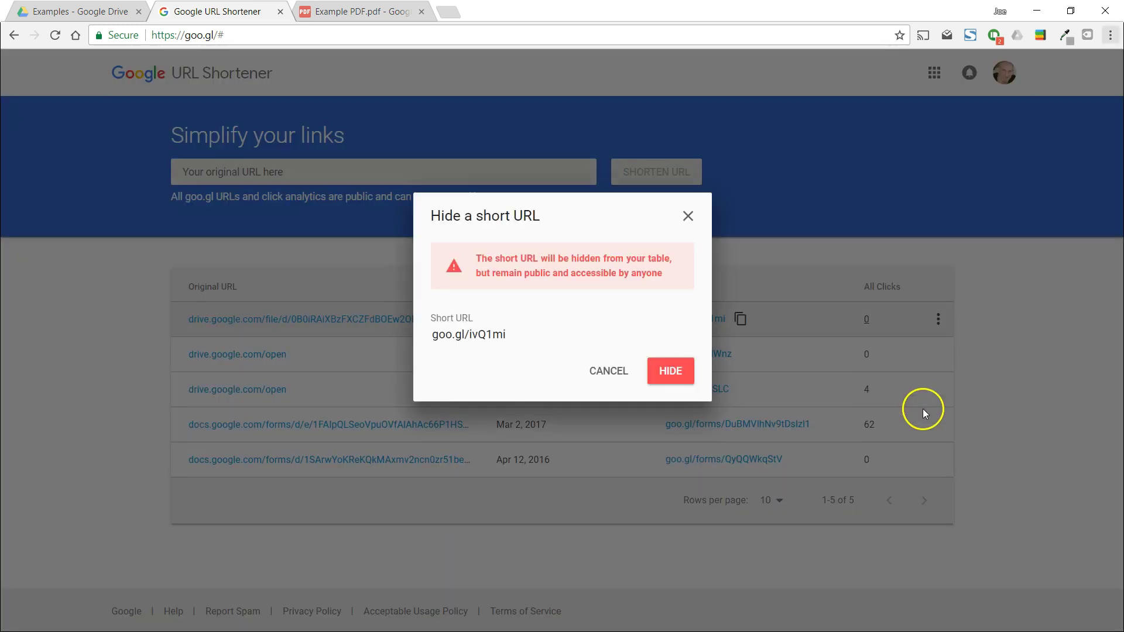